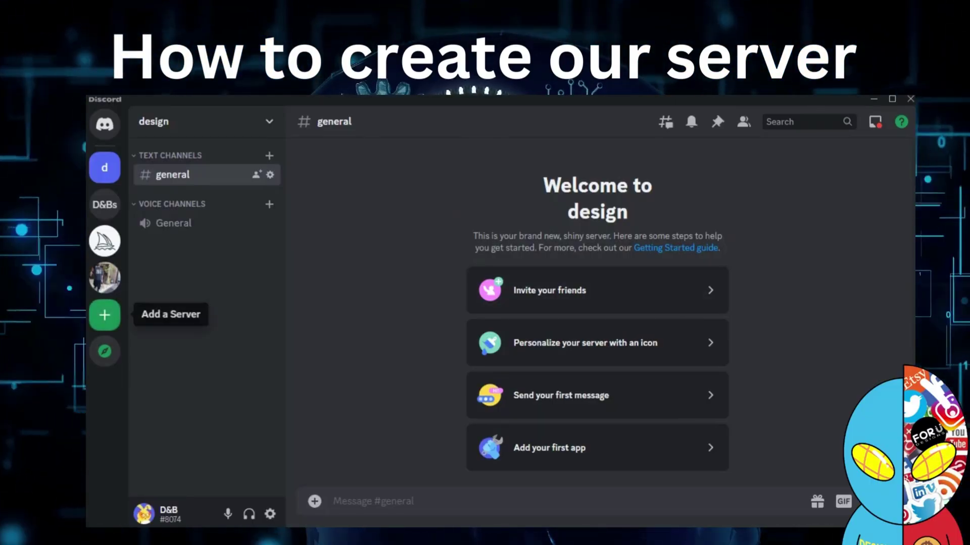
Start a new Discord server of your own, set up for me and my friends
left_click(105, 316)
left_click(454, 232)
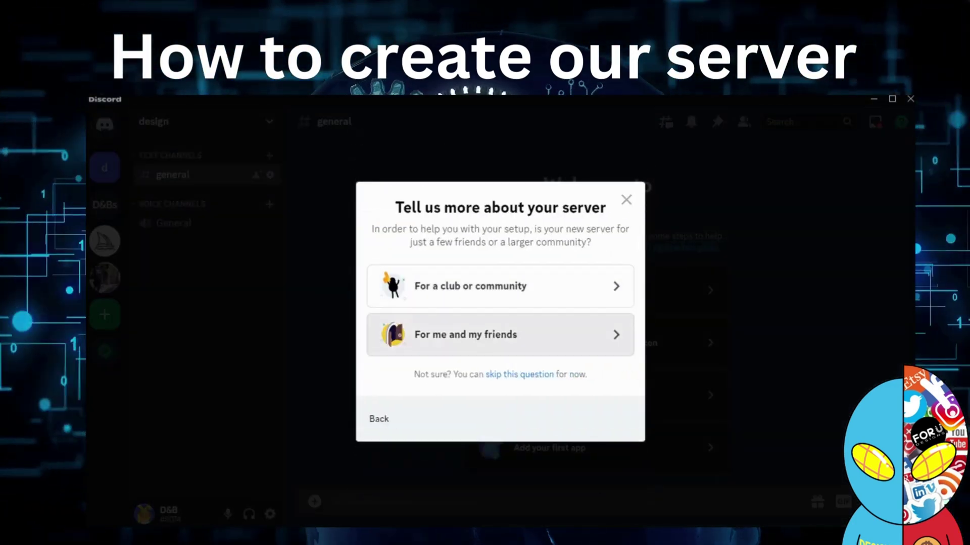
left_click(500, 335)
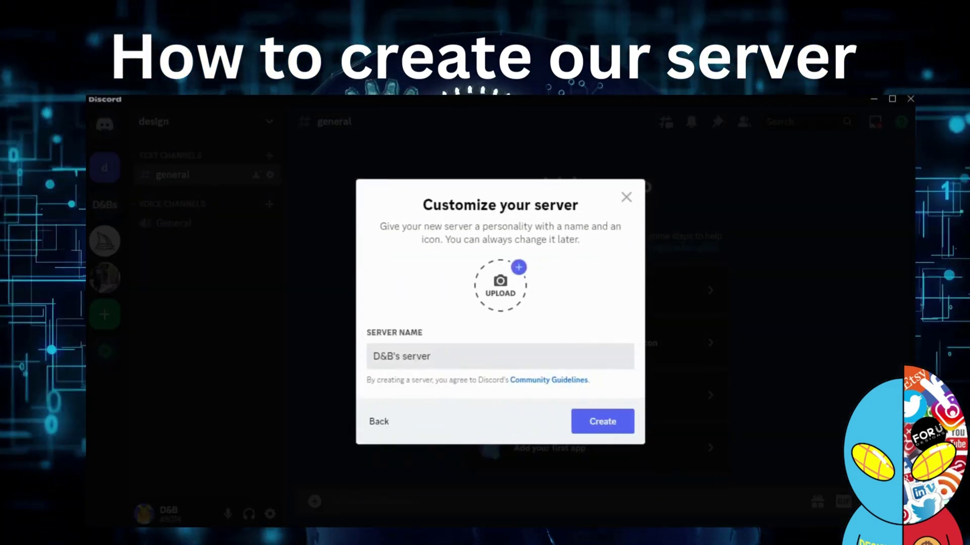
Name the server 'm design' and create it
key("ctrl+a")
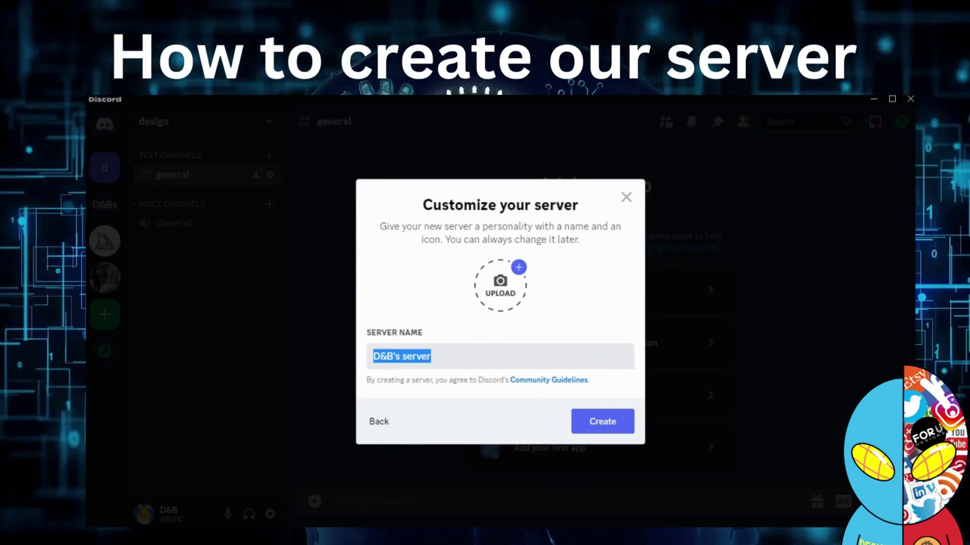
type("m d")
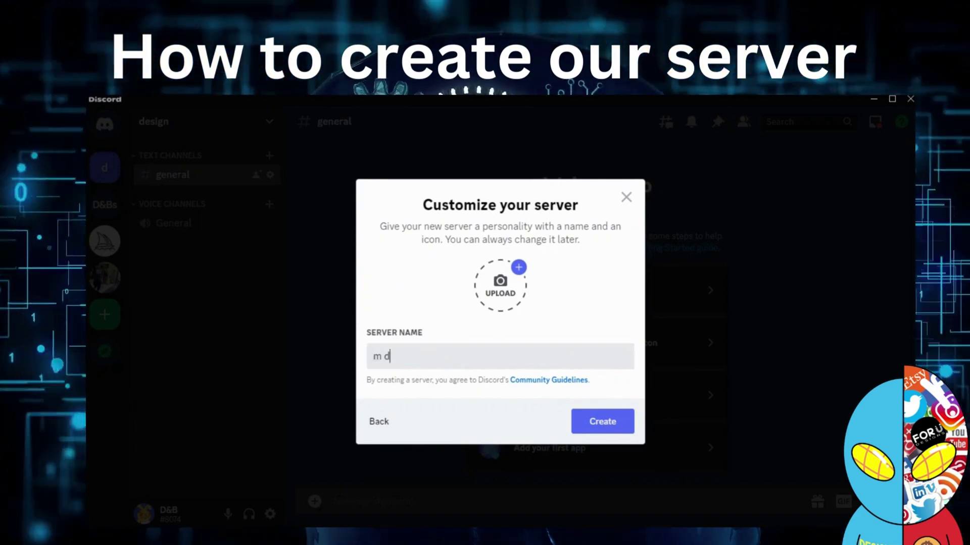
type("eid")
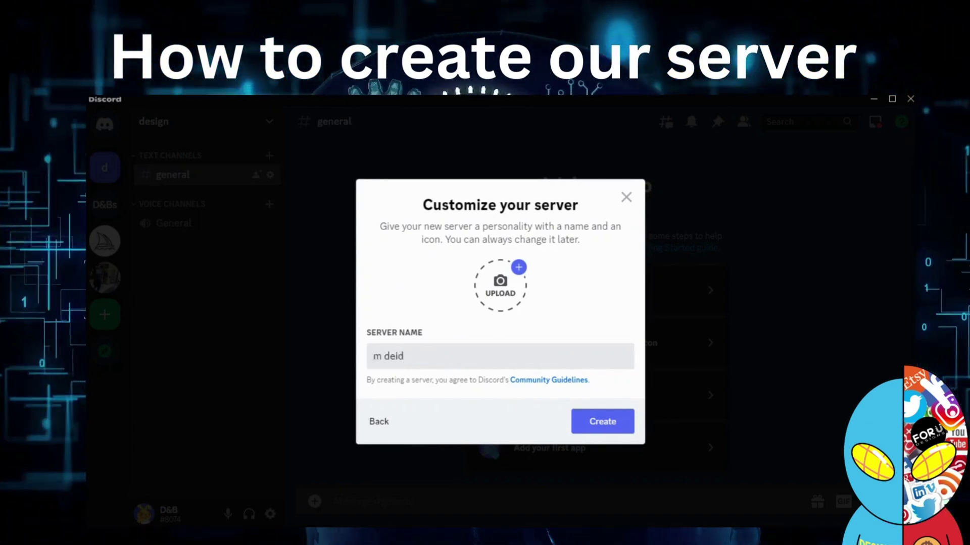
key("BackSpace")
key("BackSpace")
type("esign")
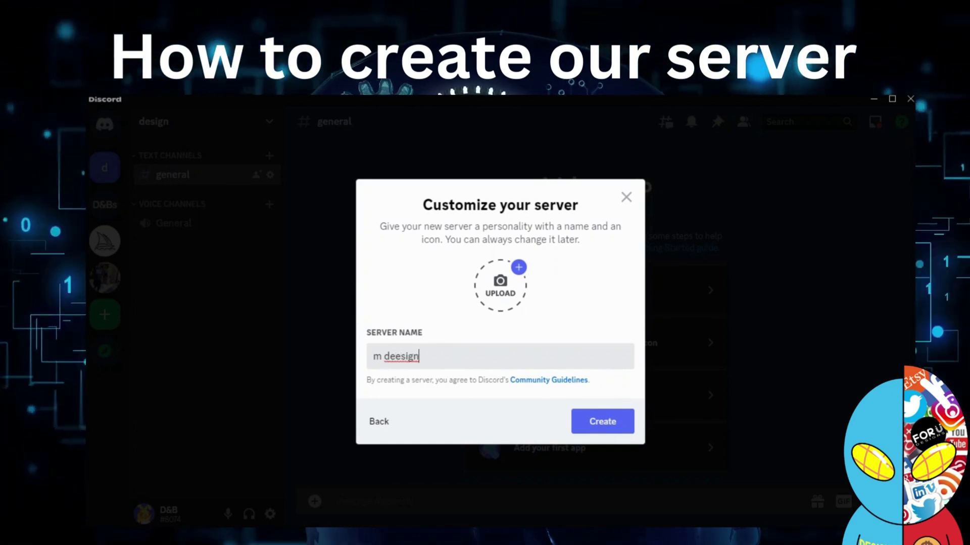
left_click(389, 356)
key("Delete")
key("Return")
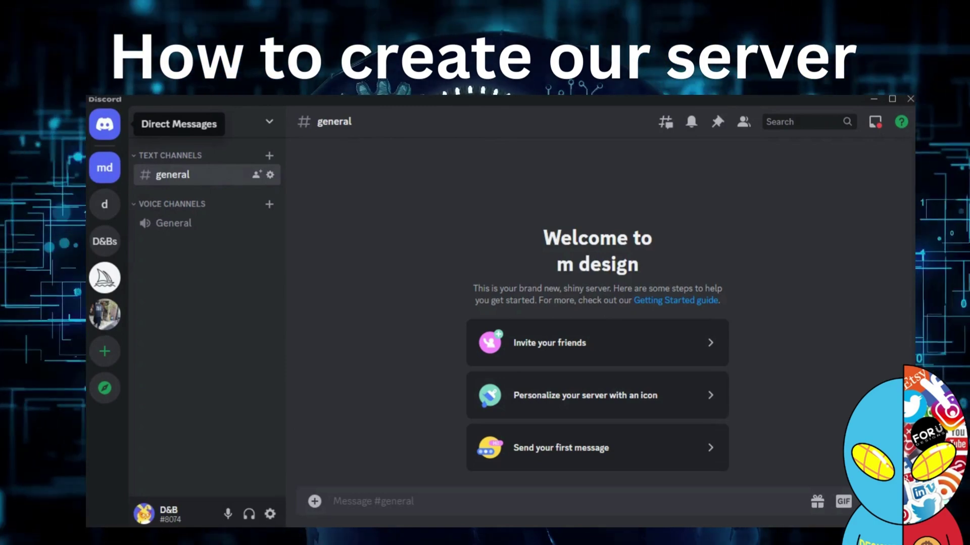
Open the direct message conversation with Midjourney Bot via the Ctrl+K search
left_click(104, 123)
key("ctrl+k")
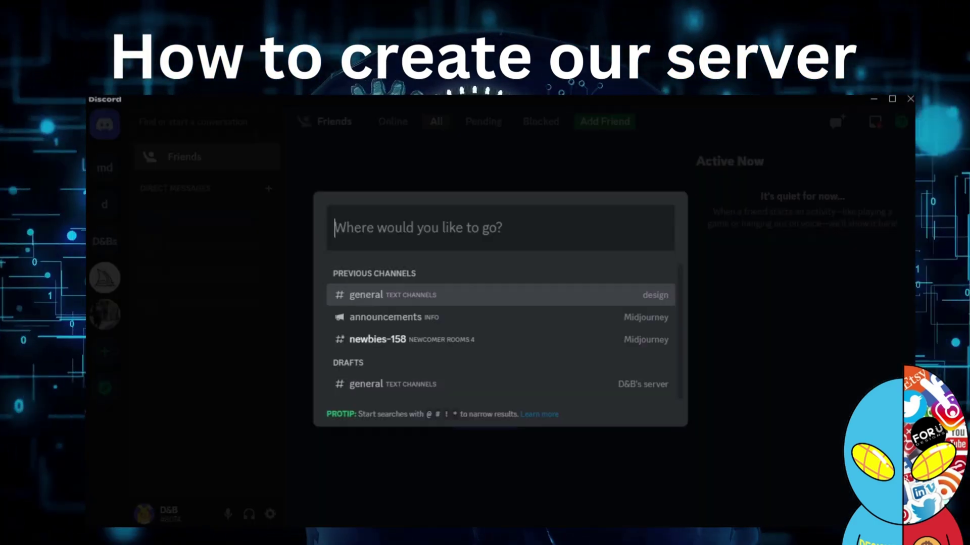
type("mu")
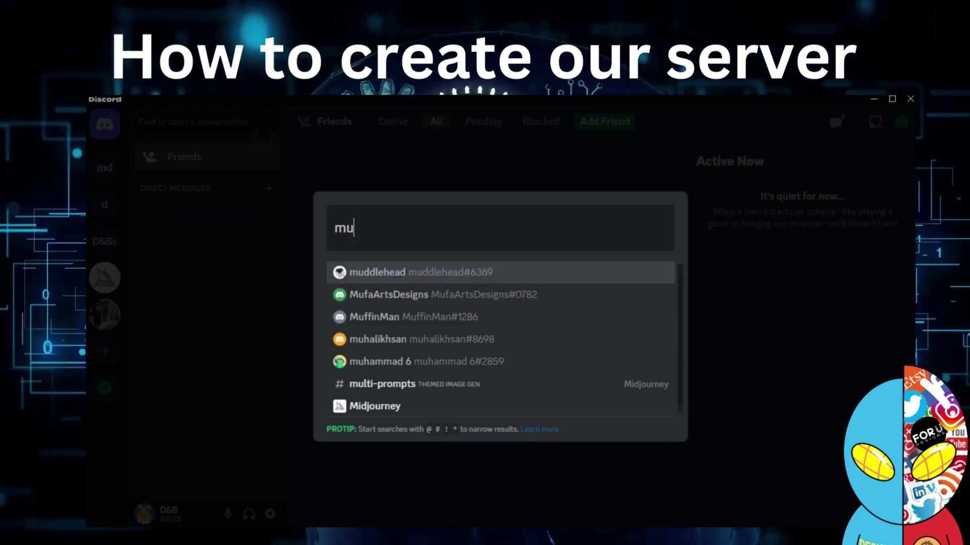
key("BackSpace")
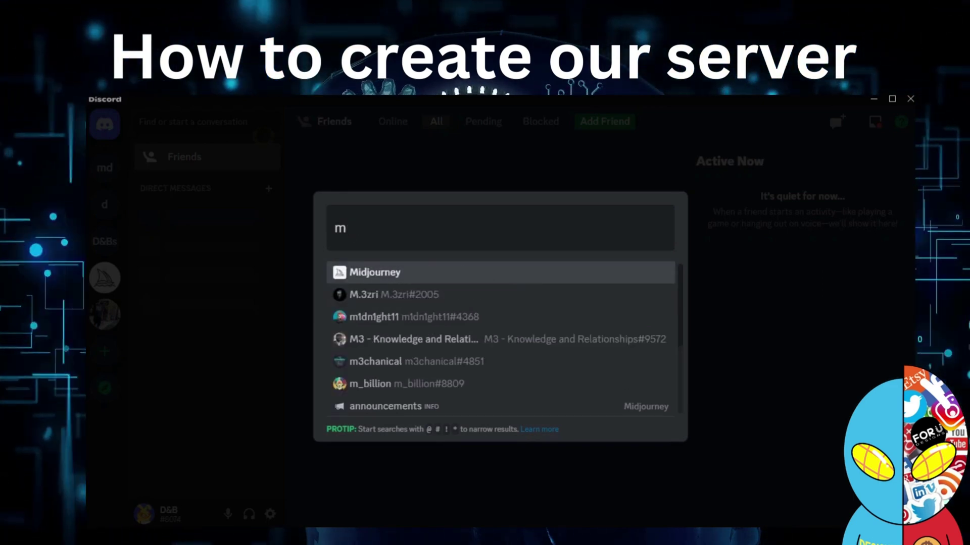
type("i")
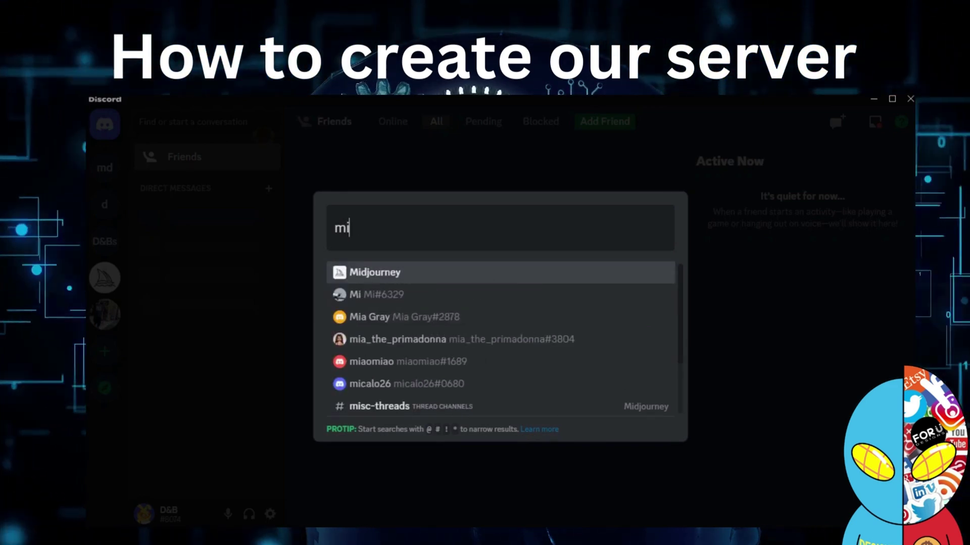
type("d")
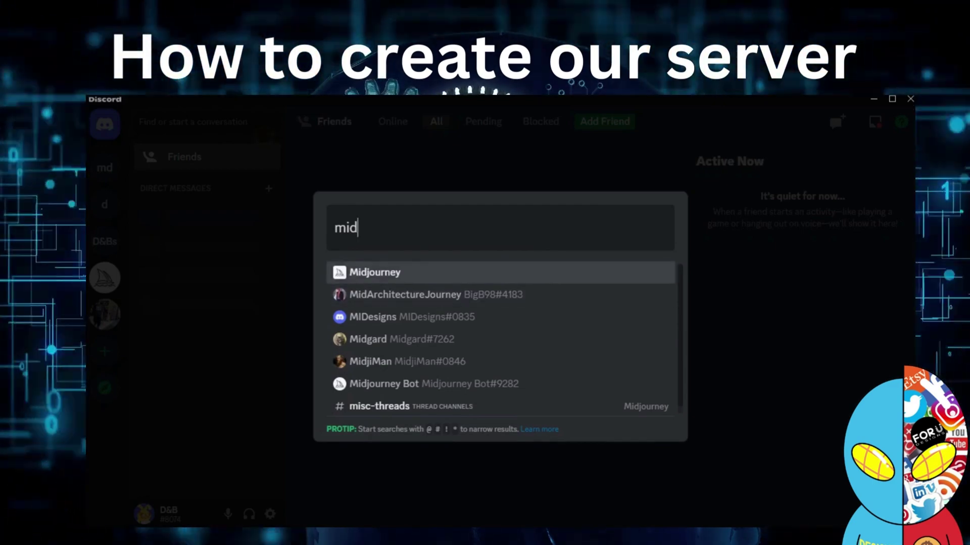
key("Up")
key("Up")
key("Return")
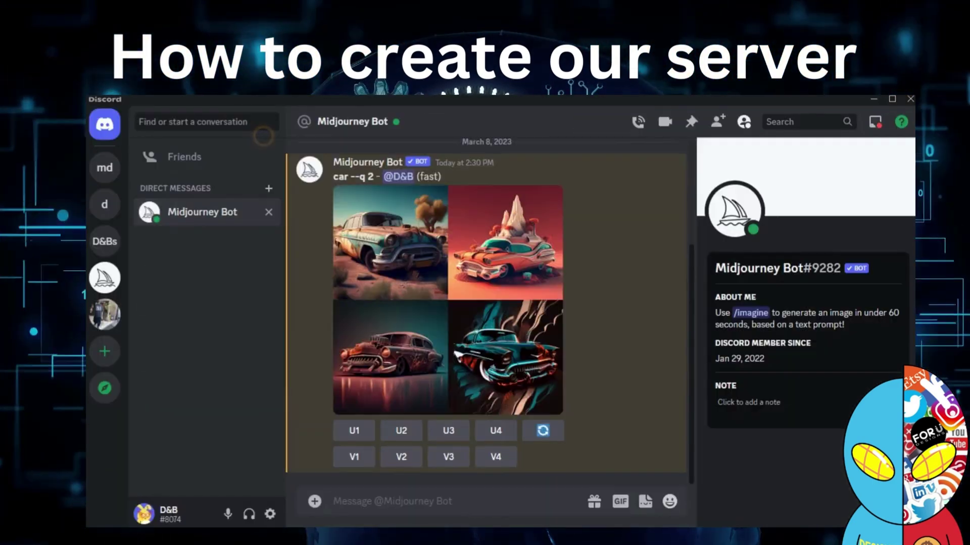
From the bot's profile, choose Add to Server and select m design
right_click(232, 212)
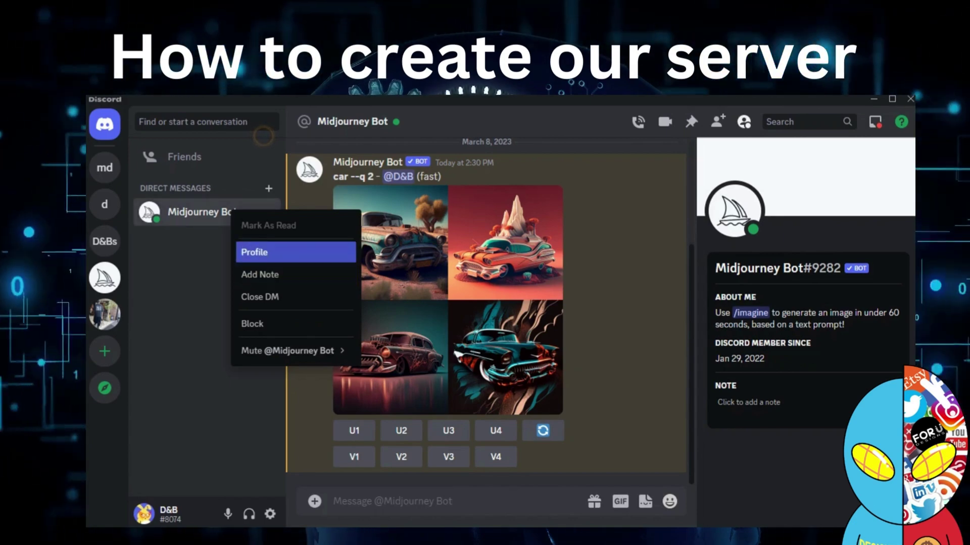
left_click(254, 252)
left_click(545, 212)
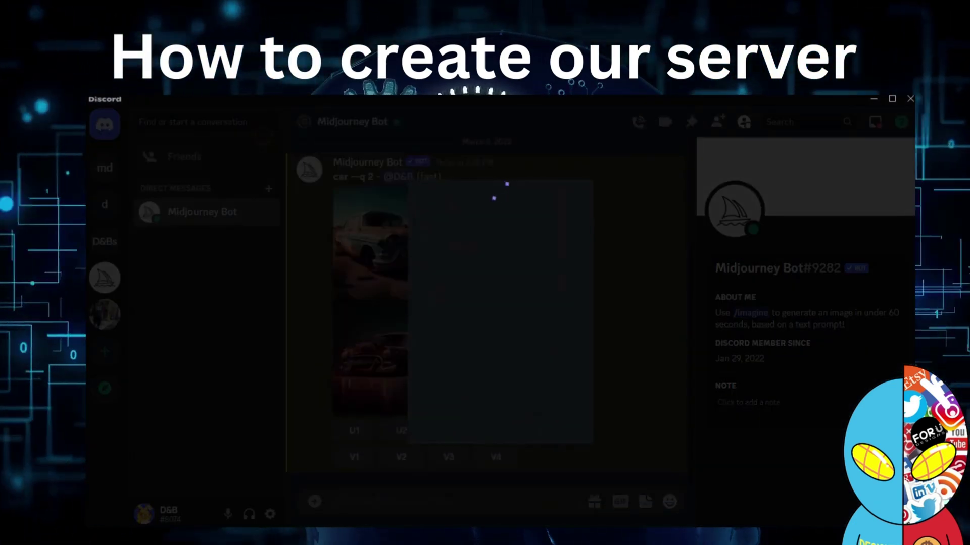
left_click(500, 373)
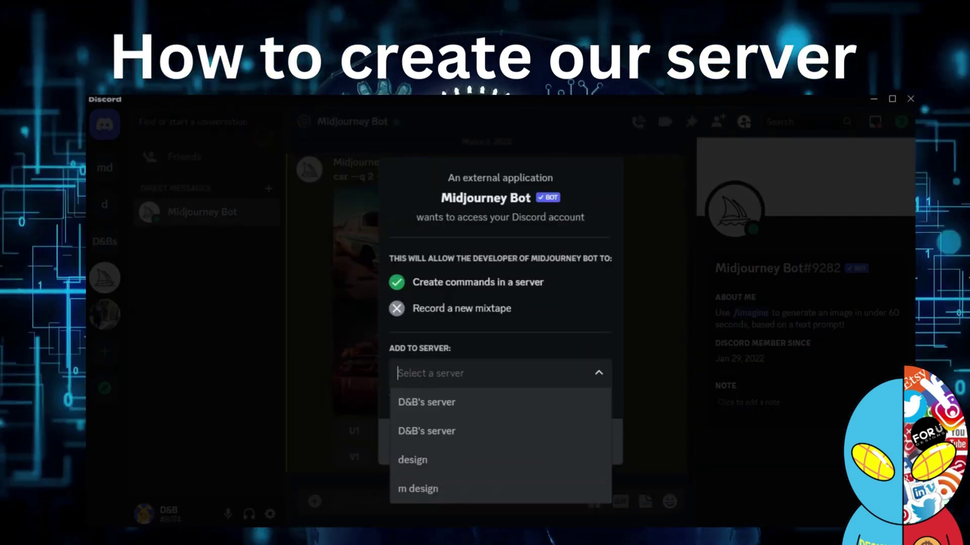
left_click(418, 489)
left_click(578, 441)
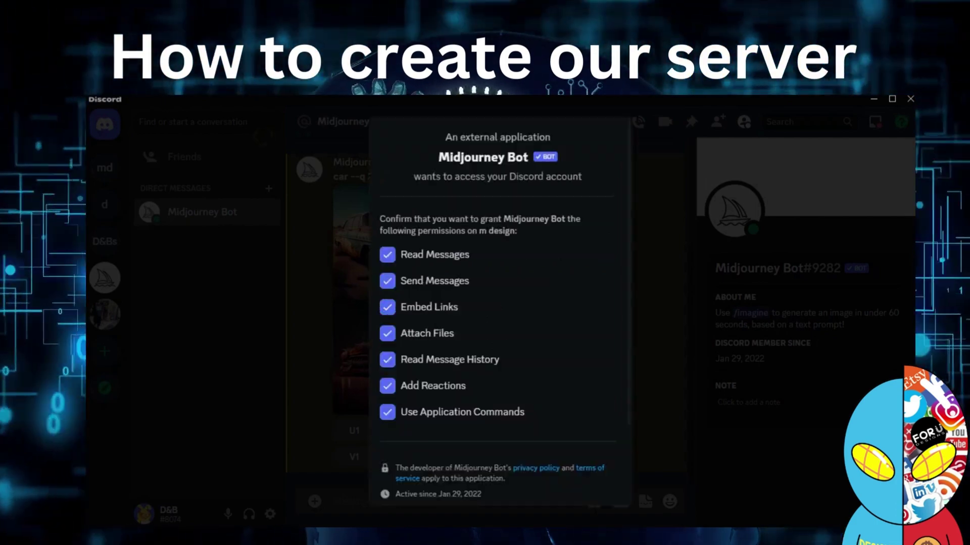
Authorize Midjourney Bot on m design, pass the captcha, and close the profile
scroll(498, 303, "down", 2)
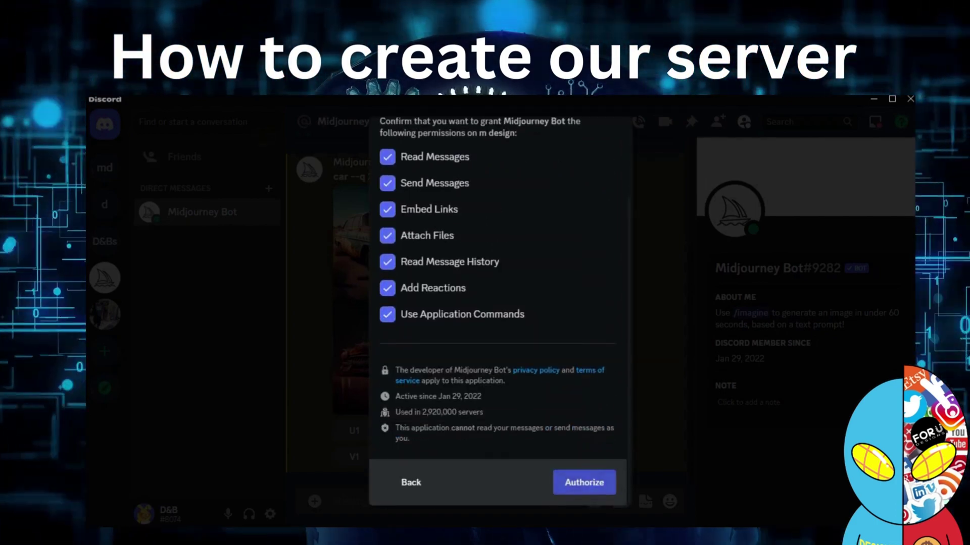
left_click(585, 482)
left_click(421, 329)
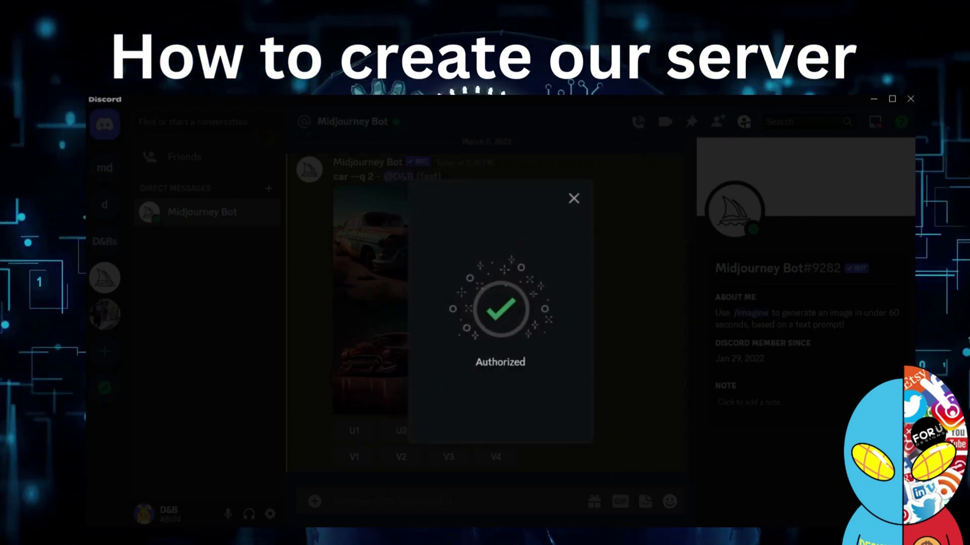
left_click(574, 199)
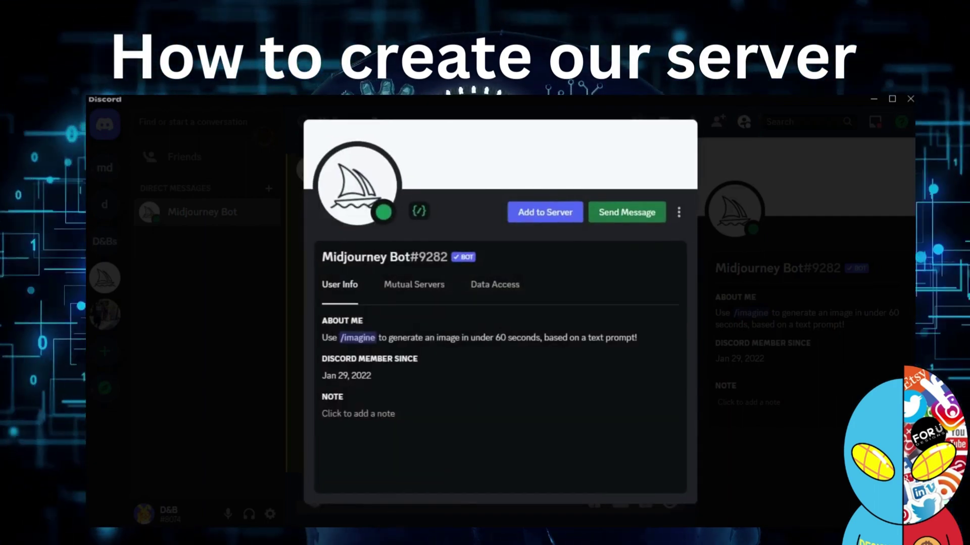
key("Escape")
Switch to the m design server
left_click(104, 167)
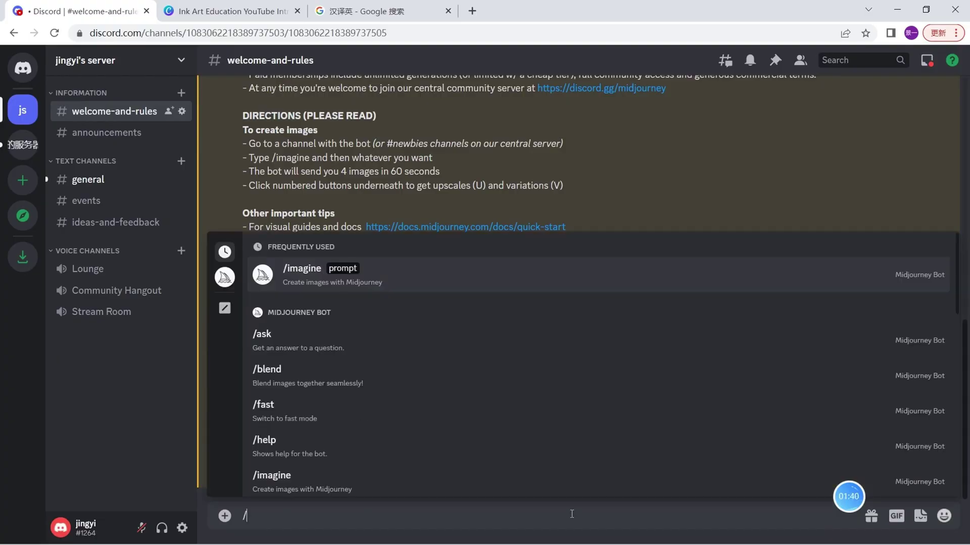
Send a /imagine prompt with the pasted walking work of art logo description
left_click(513, 275)
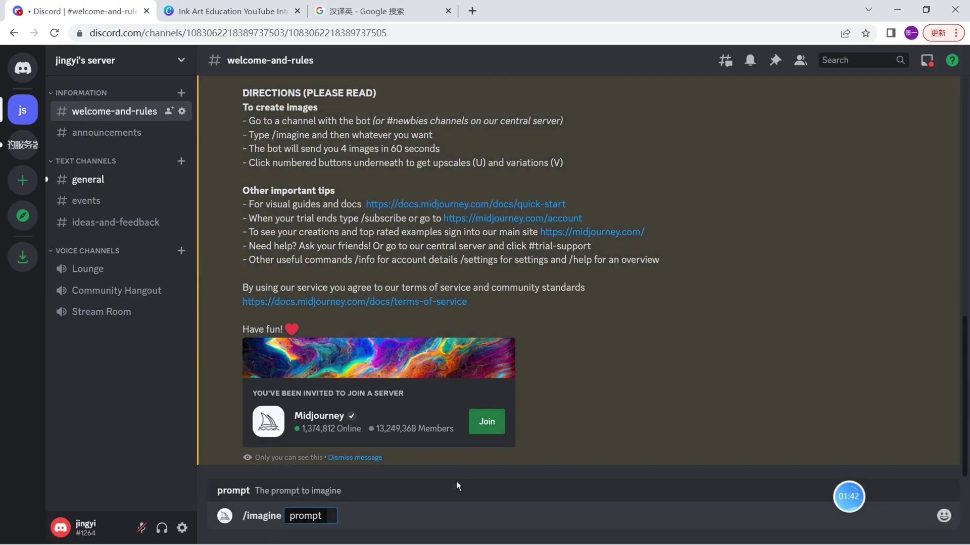
type("a logo with english vord walking work of art")
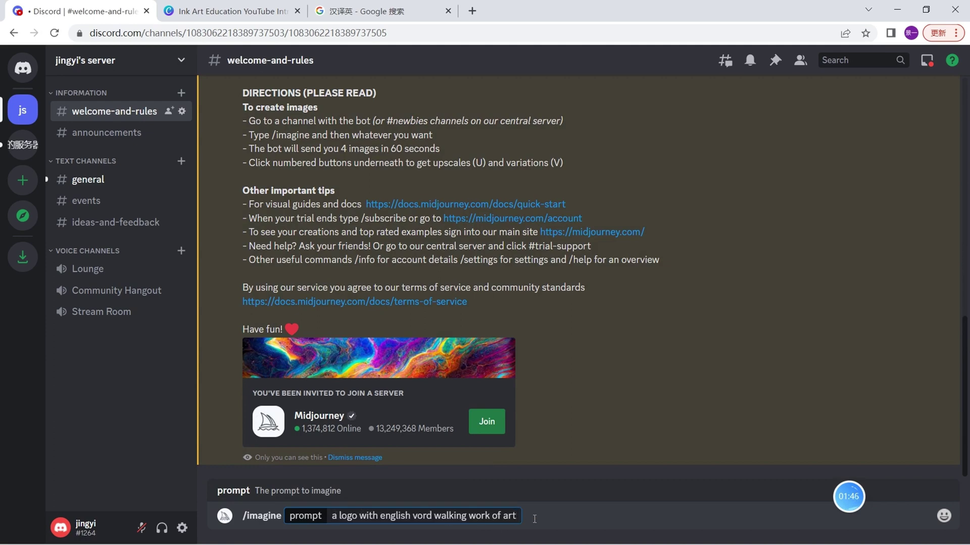
key("Return")
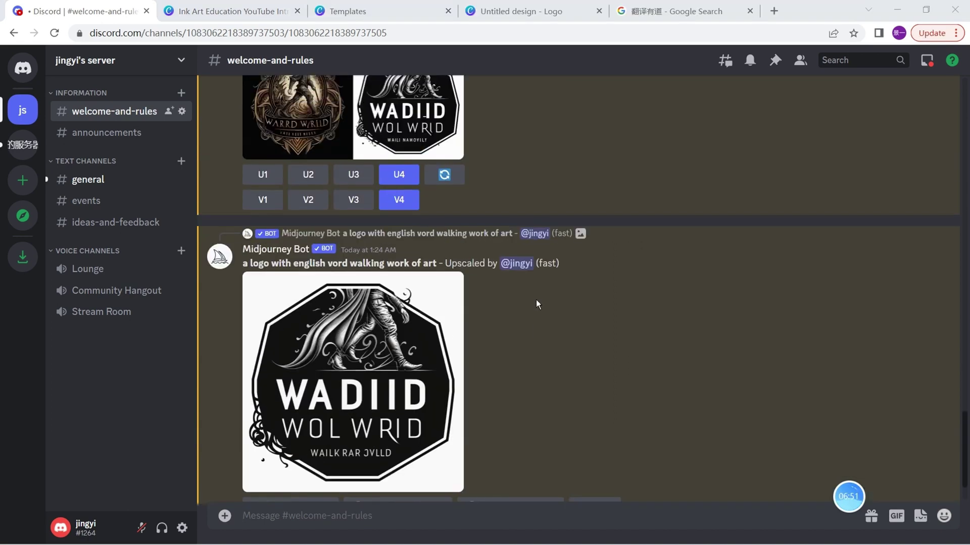
Review the generated logo, then search Google for canva
scroll(535, 299, "up", 4)
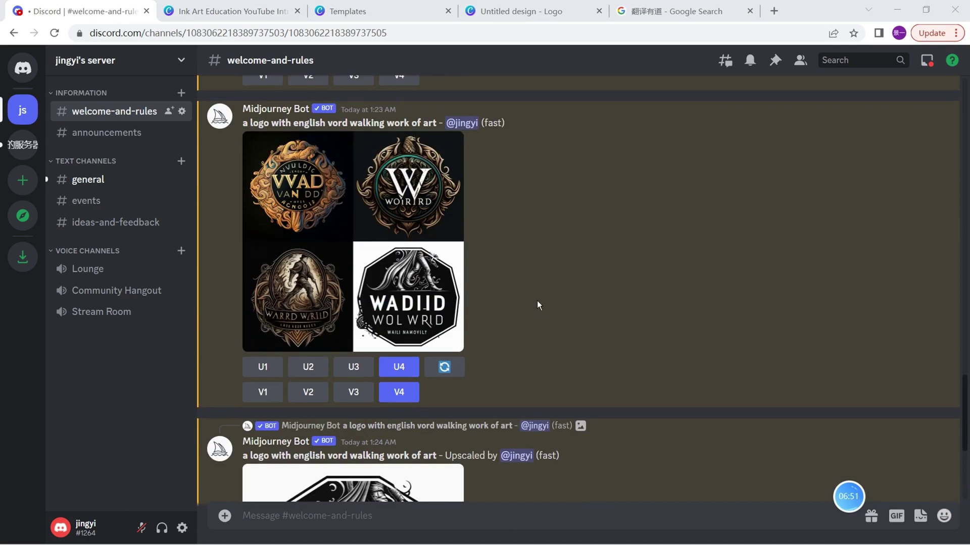
scroll(555, 303, "down", 5)
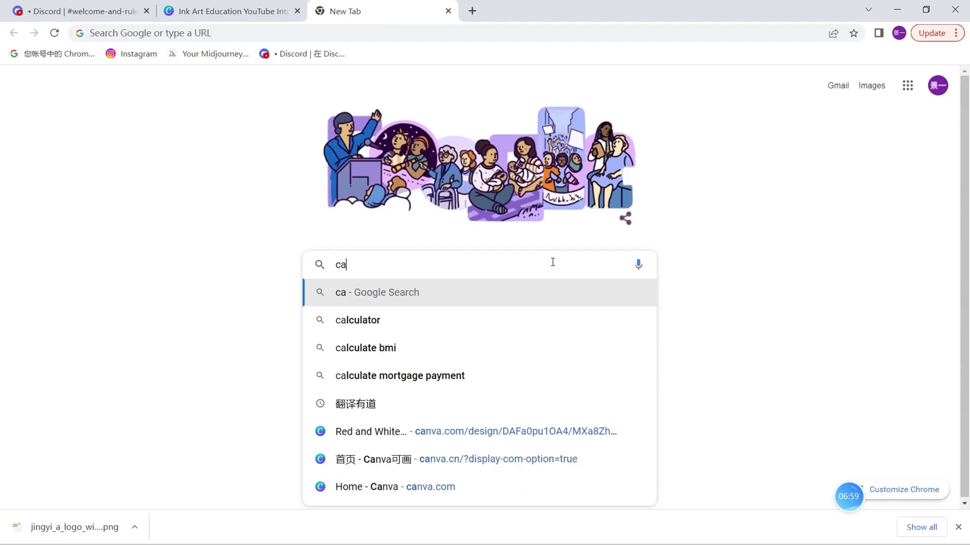
type("nva")
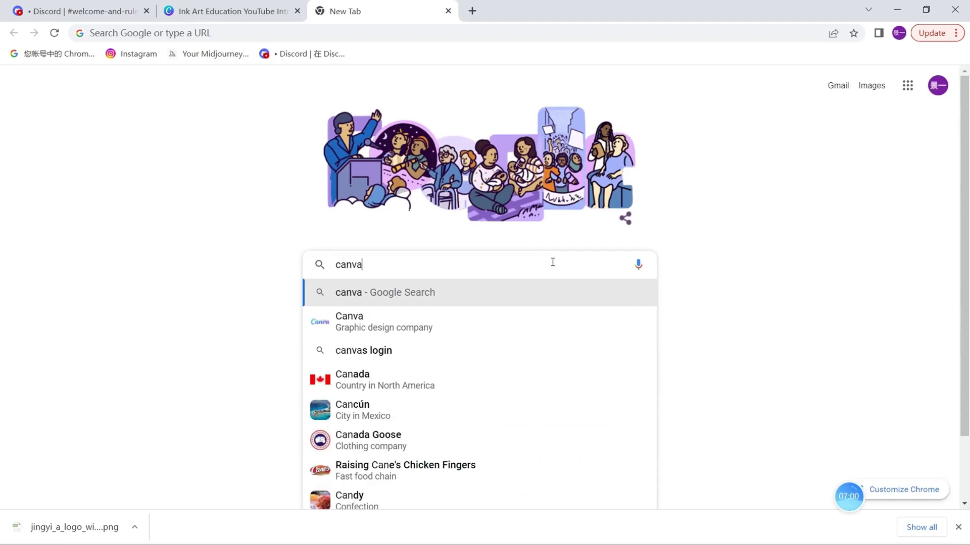
left_click(550, 319)
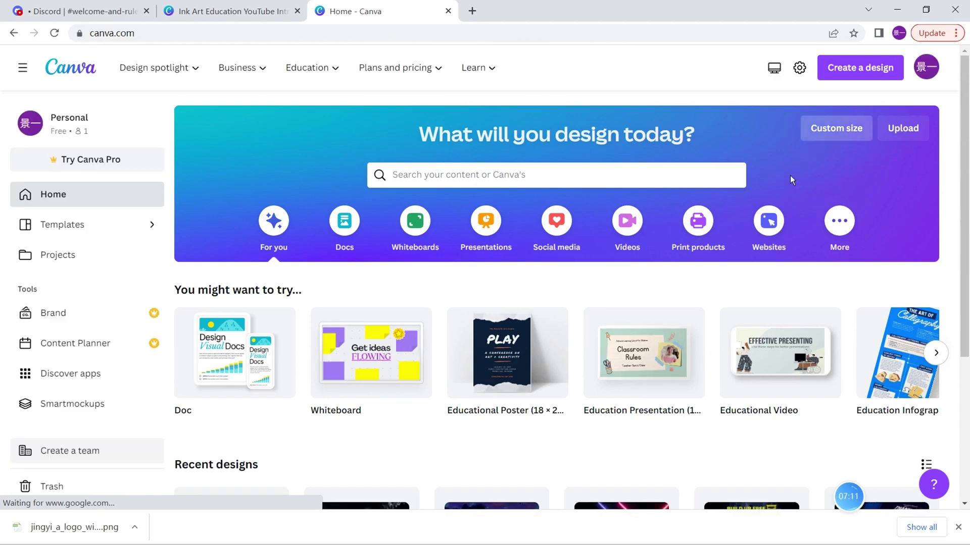
Create a custom-size Canva design 1000 px wide and 1000 px tall
left_click(836, 128)
type("1000")
left_click(733, 180)
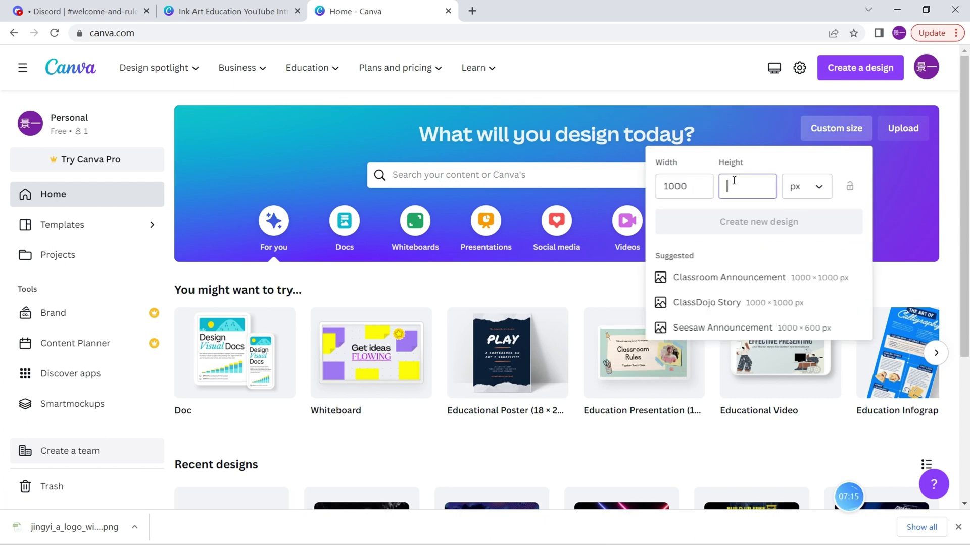
type("1000")
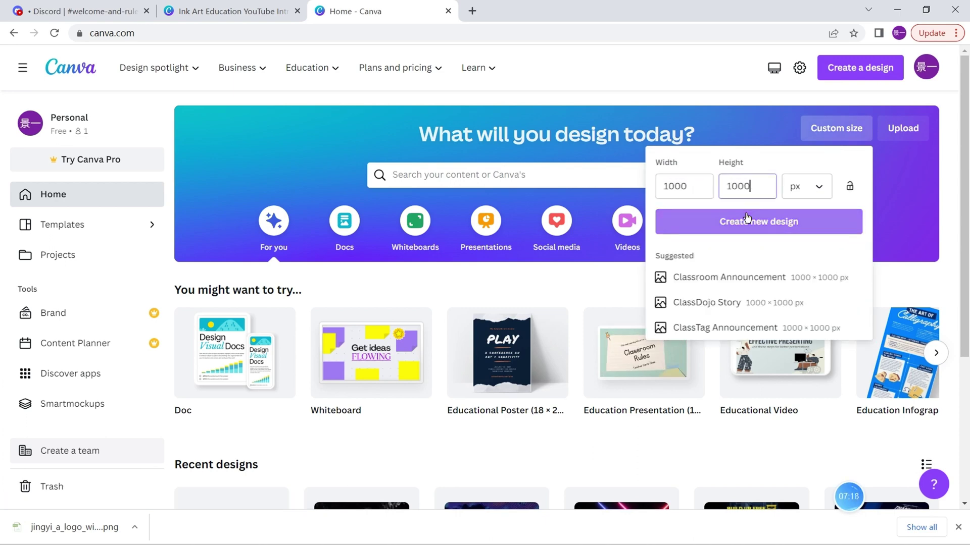
left_click(747, 220)
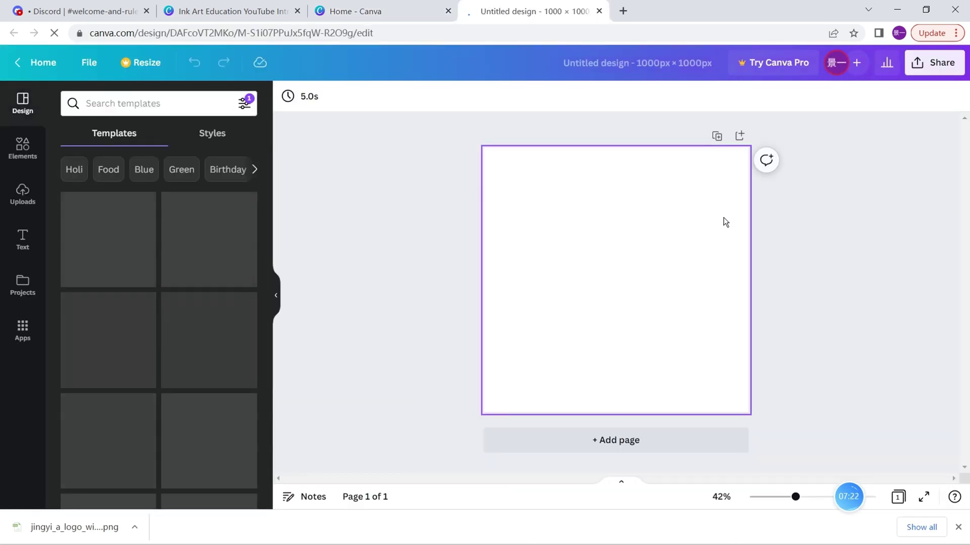
Add the WADIID logo from Uploads and stretch it to cover the entire page
left_click(23, 194)
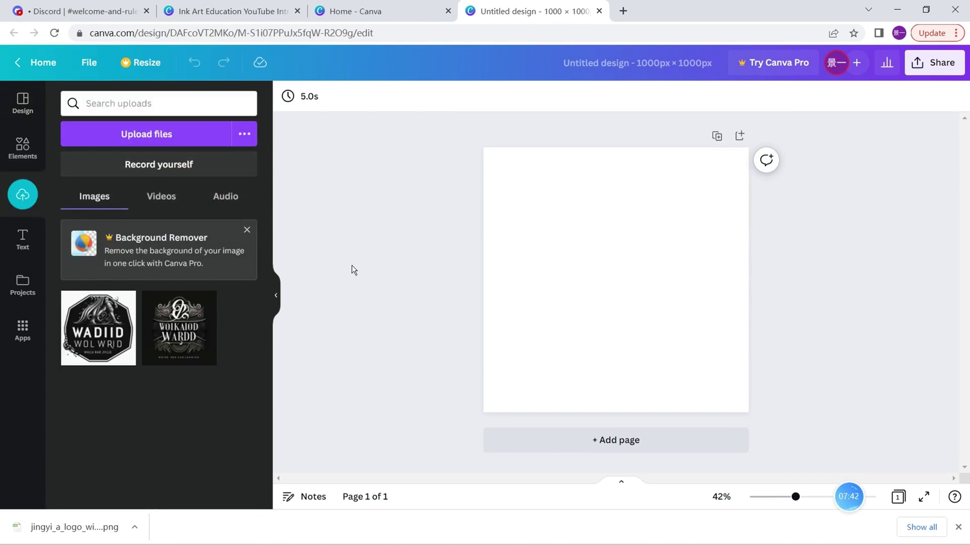
left_click(98, 328)
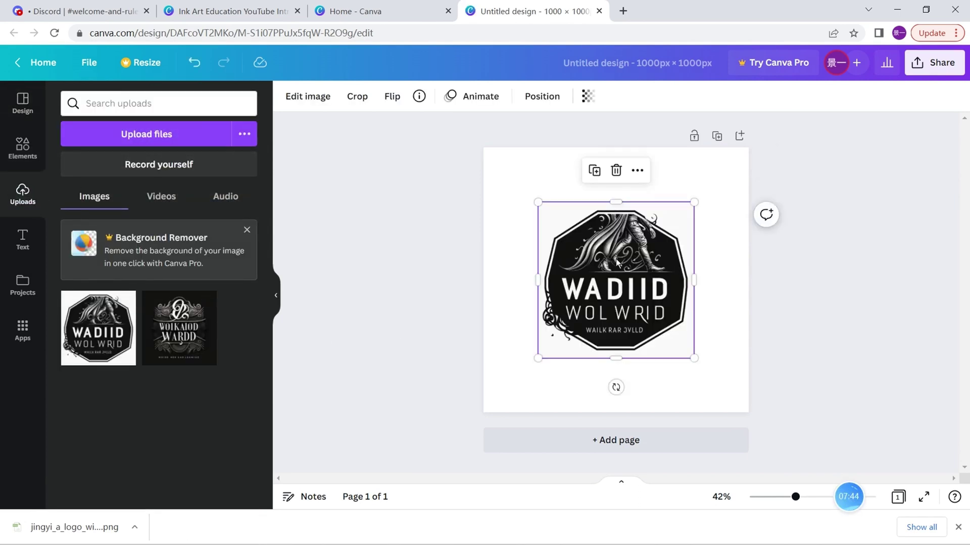
left_click_drag(693, 203, 748, 148)
left_click_drag(537, 357, 483, 412)
left_click(23, 103)
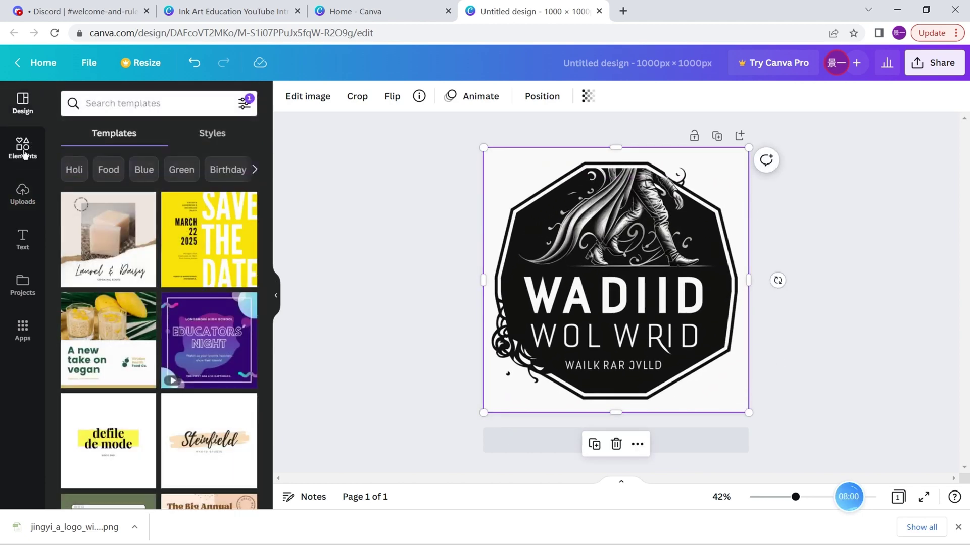
Add a square, shape it into a bar over WADIID, and colour it black
left_click(23, 149)
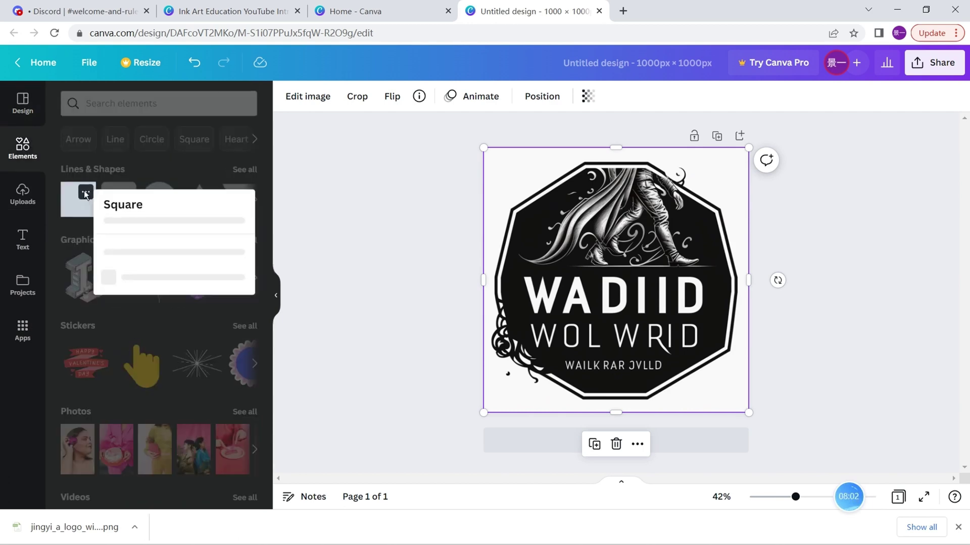
left_click(81, 202)
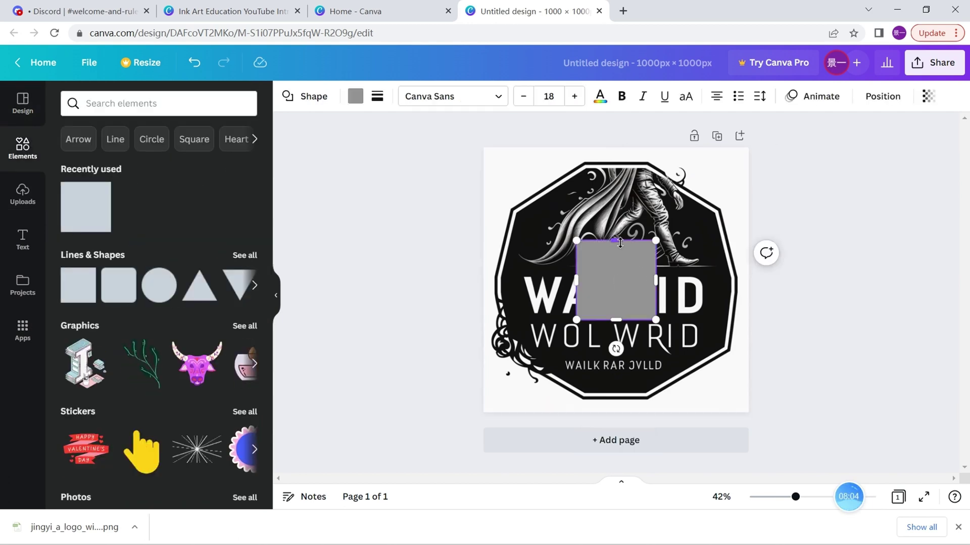
left_click_drag(620, 243, 617, 295)
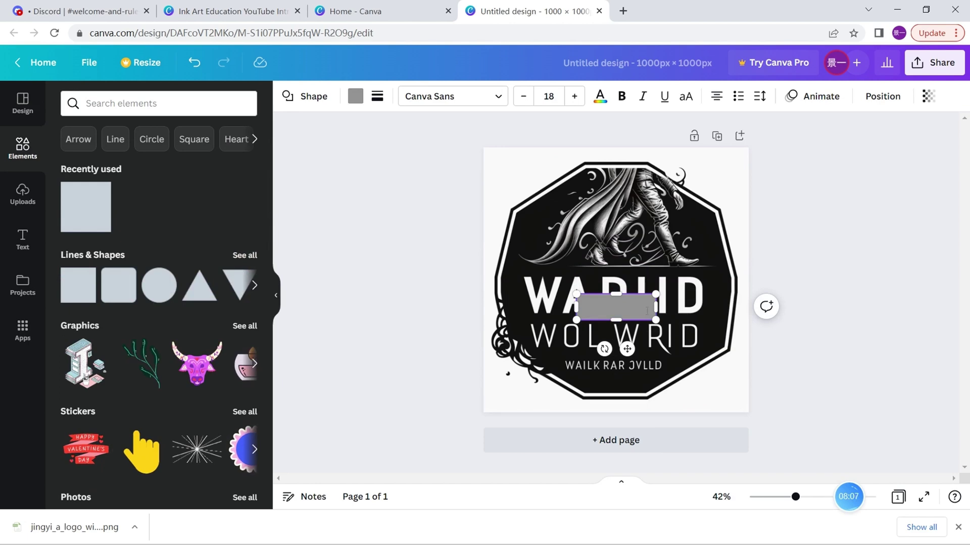
left_click_drag(627, 349, 713, 298)
left_click(356, 96)
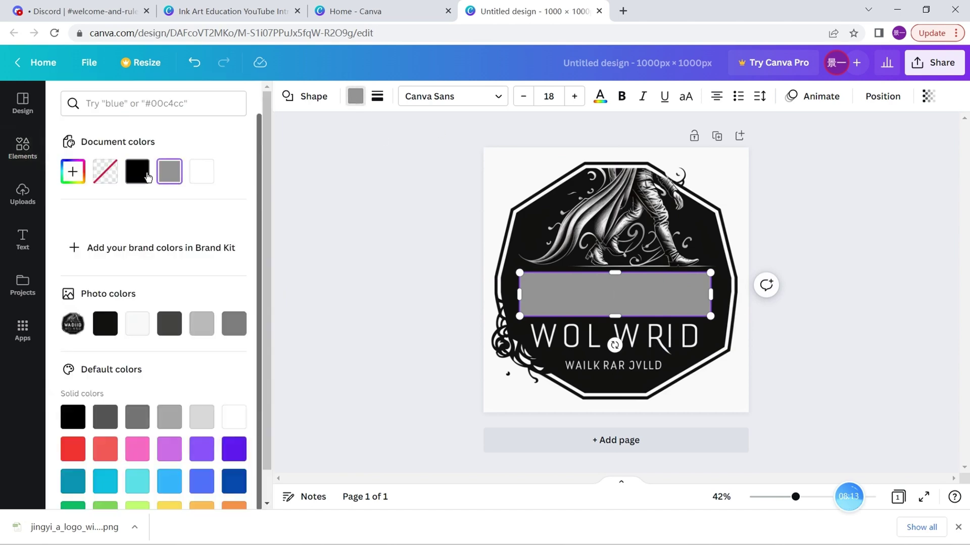
left_click(136, 171)
Add a second bar over WOL WRID, coloured with the logo's black via eyedropper
left_click(23, 147)
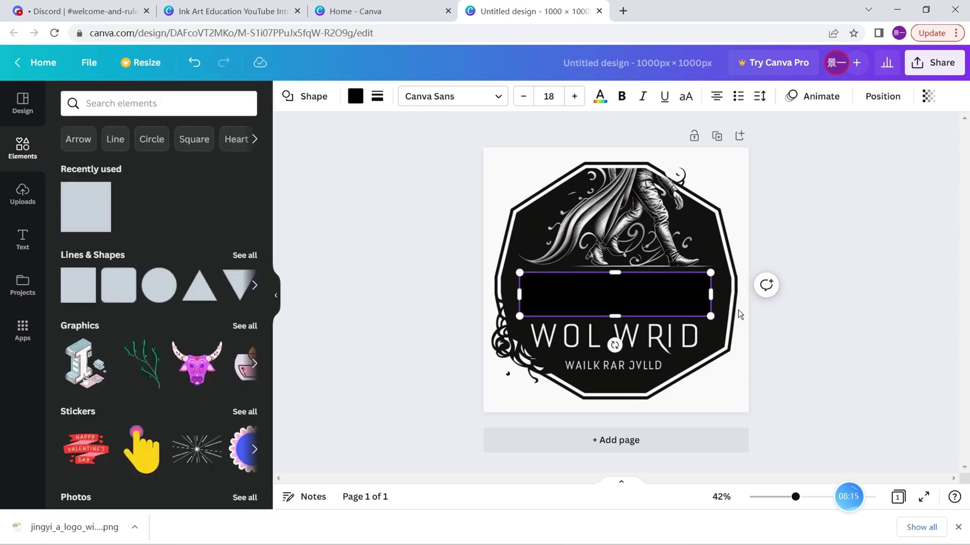
left_click(111, 217)
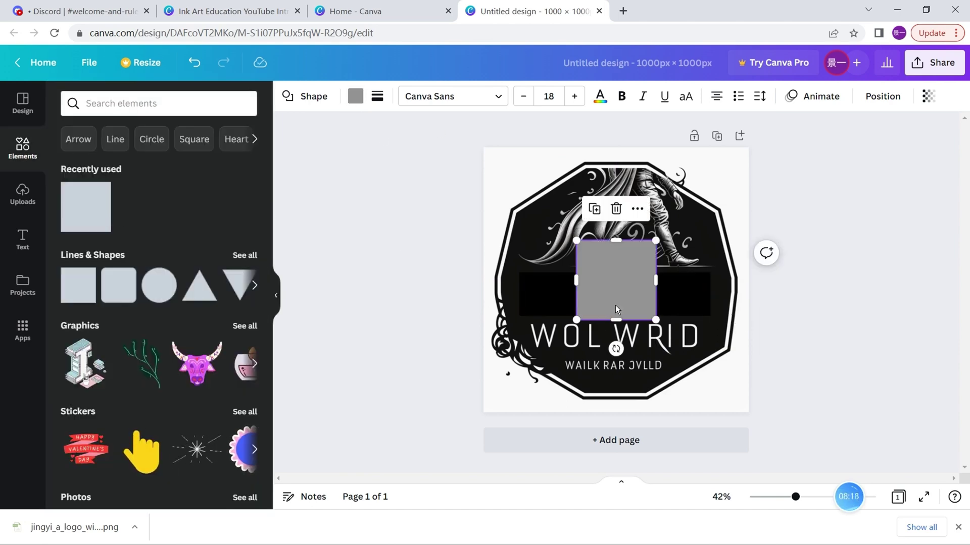
left_click_drag(615, 283, 614, 323)
left_click_drag(656, 280, 700, 337)
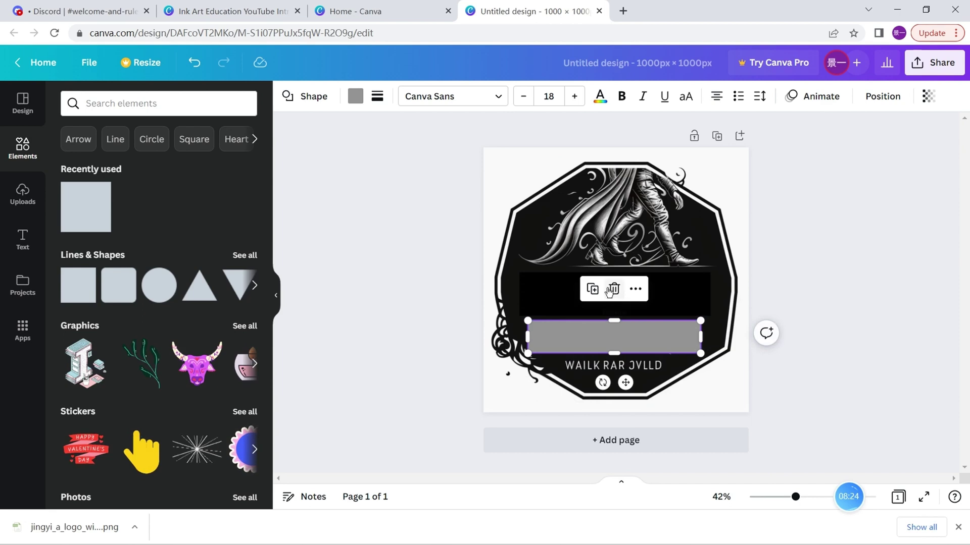
left_click(355, 96)
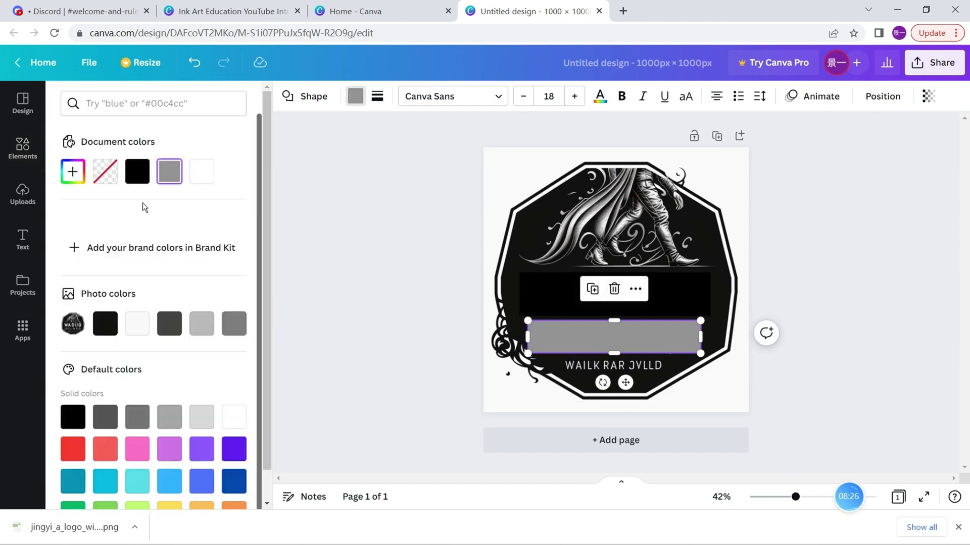
left_click(74, 173)
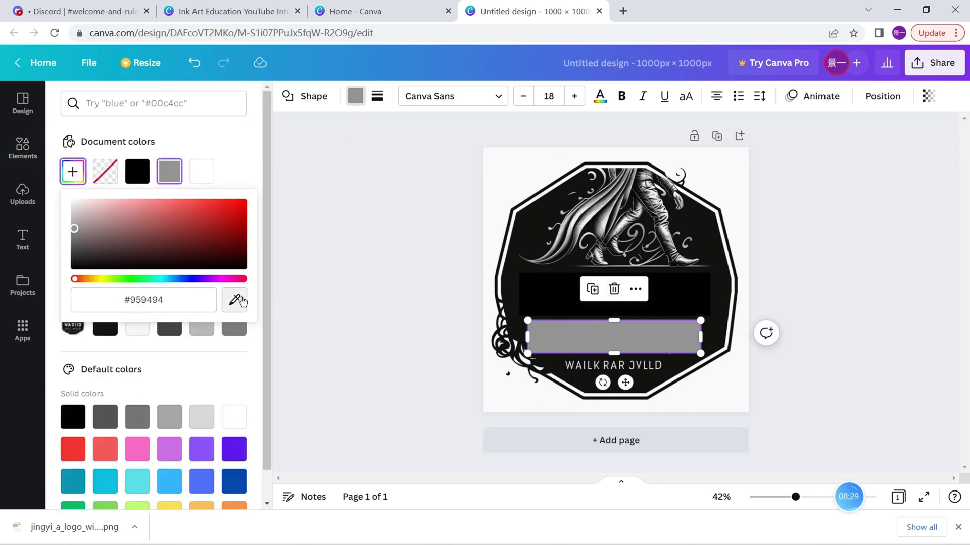
left_click(234, 300)
left_click(719, 298)
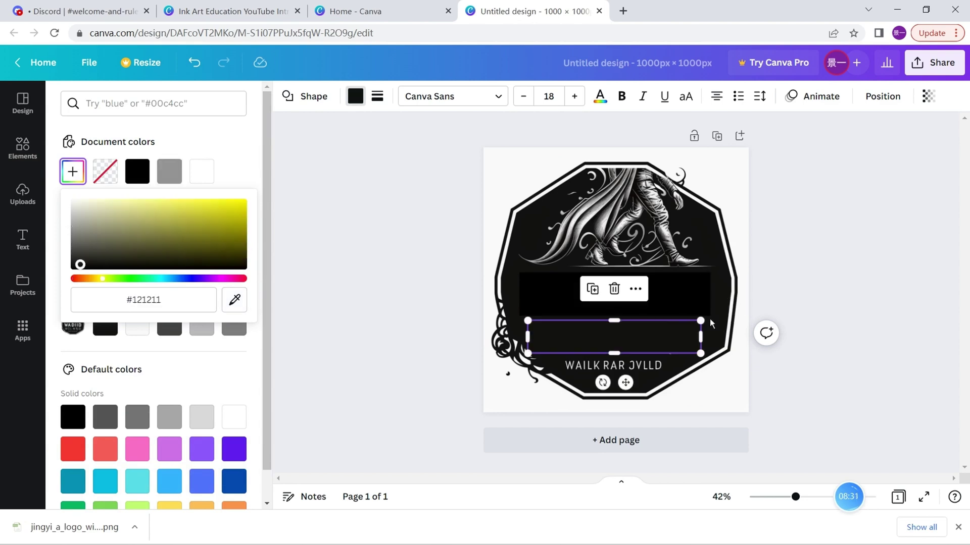
left_click(22, 247)
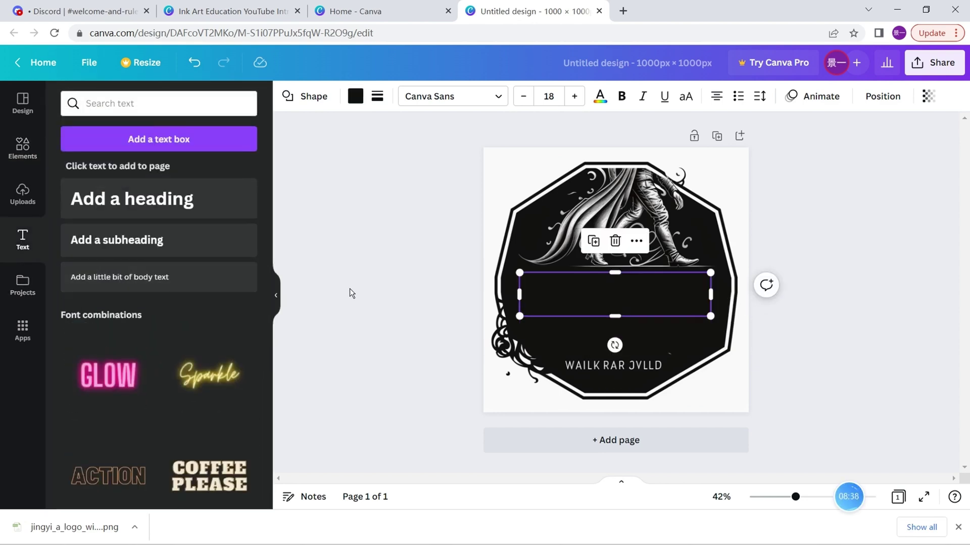
Add a heading reading 'WALKING ART' and colour its text white
left_click(151, 138)
key("Escape")
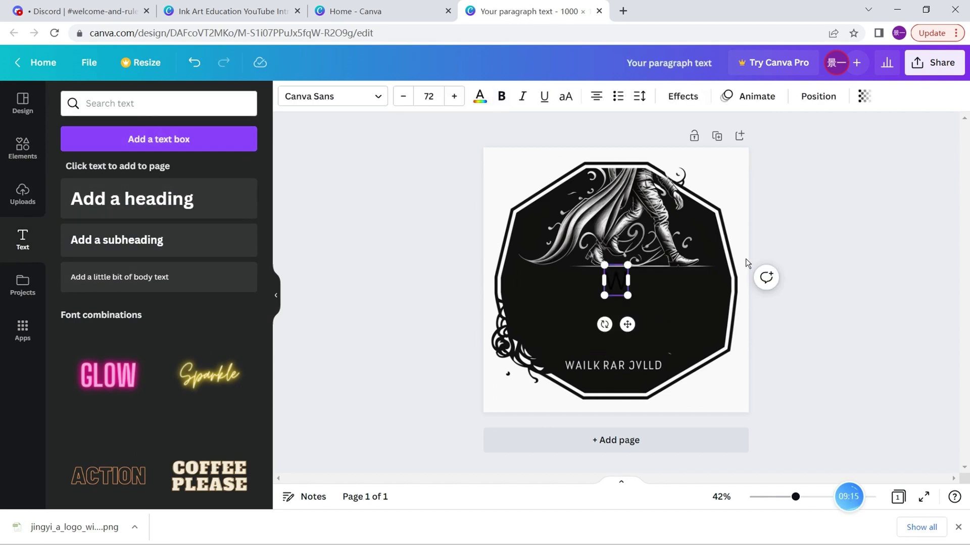
type("WALKING ART")
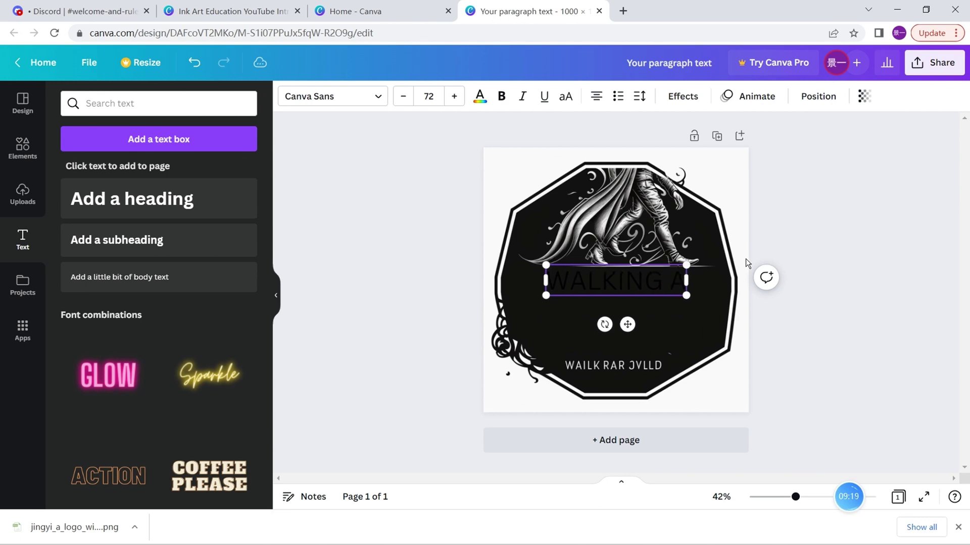
left_click(480, 96)
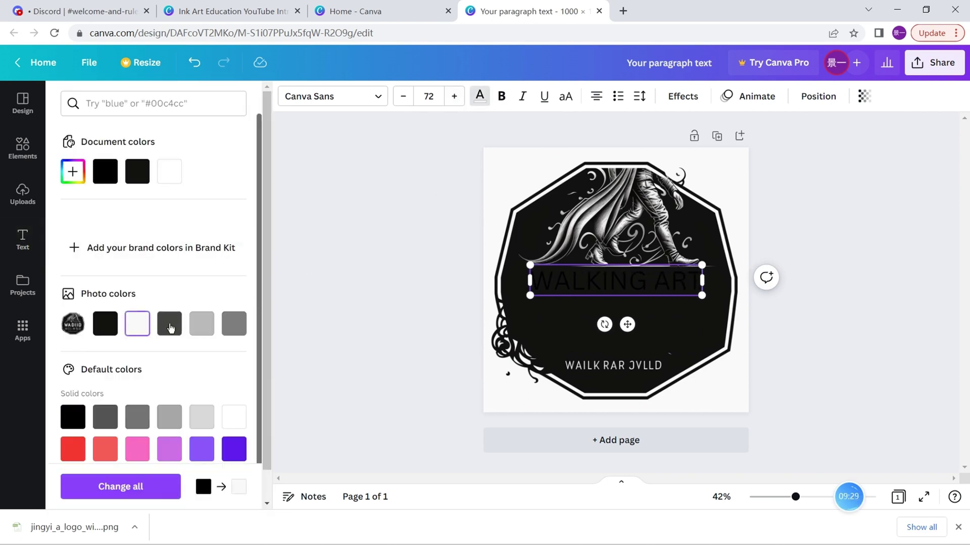
key("ctrl+z")
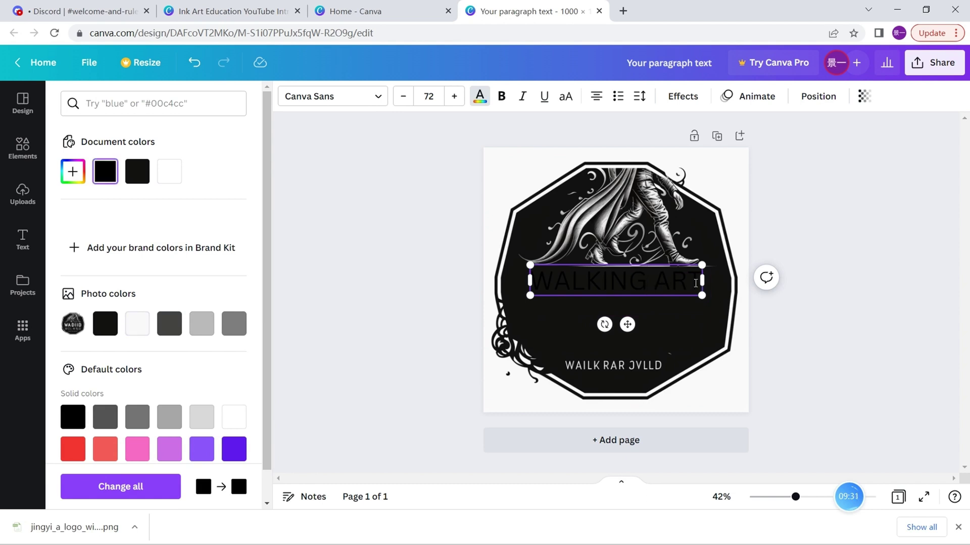
left_click_drag(698, 282, 526, 283)
left_click(176, 174)
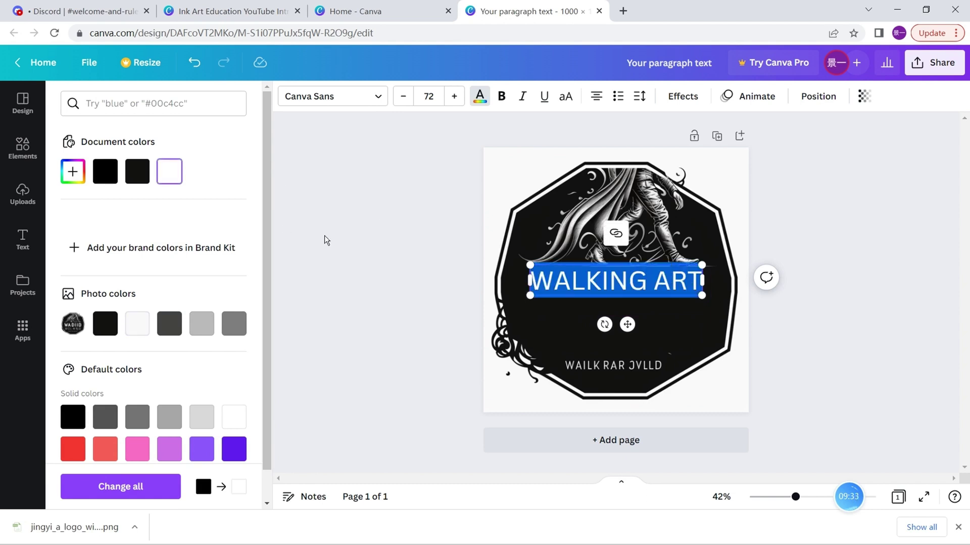
key("Escape")
key("Escape")
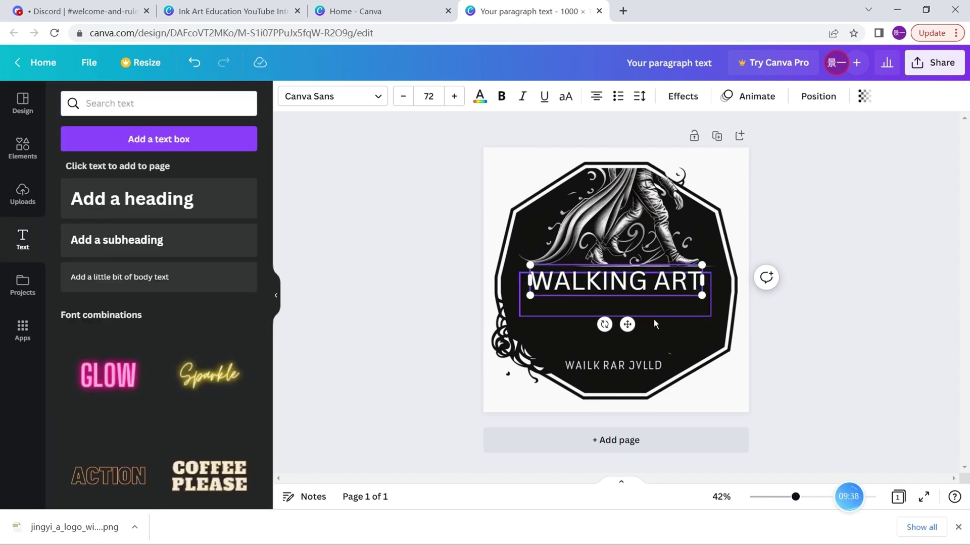
Change WALKING ART to the Anton font and enlarge it to size 128
left_click(372, 98)
scroll(145, 366, "down", 2)
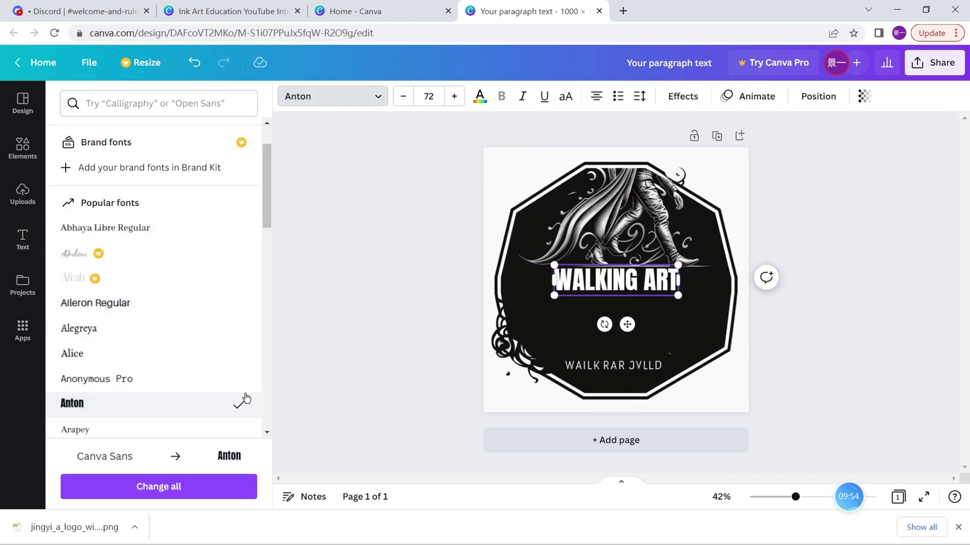
left_click_drag(680, 295, 773, 318)
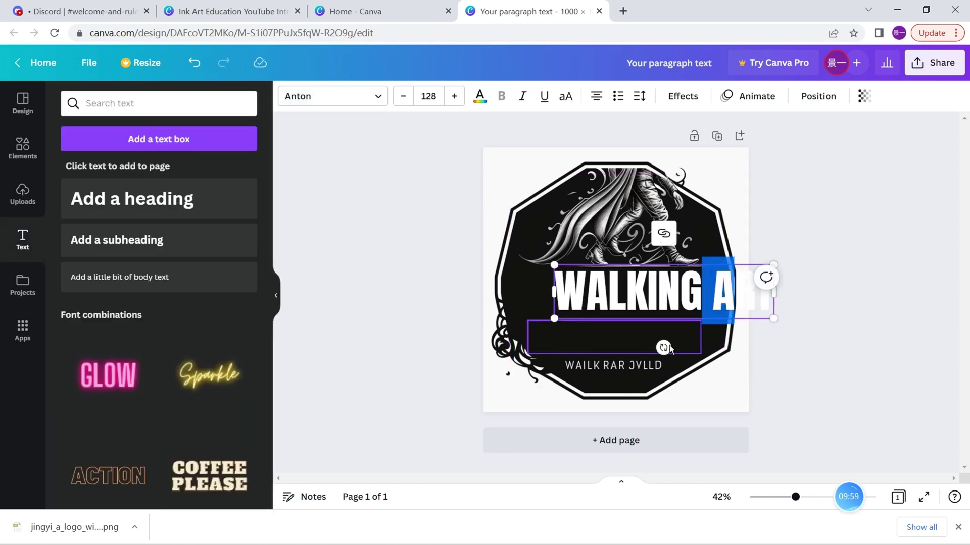
Centre the WALKING ART text across the upper black bar
left_click(725, 286)
left_click(748, 286)
left_click(735, 296)
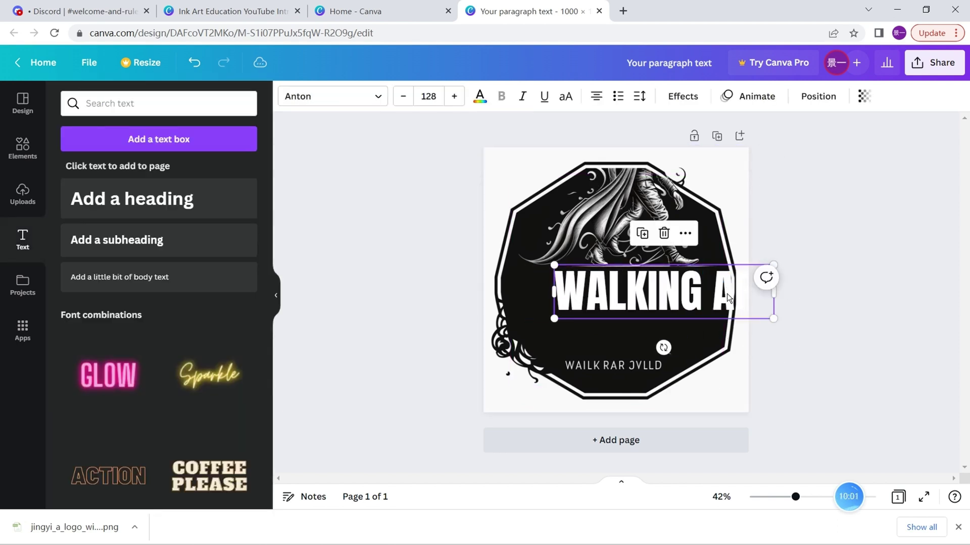
left_click_drag(750, 301, 729, 304)
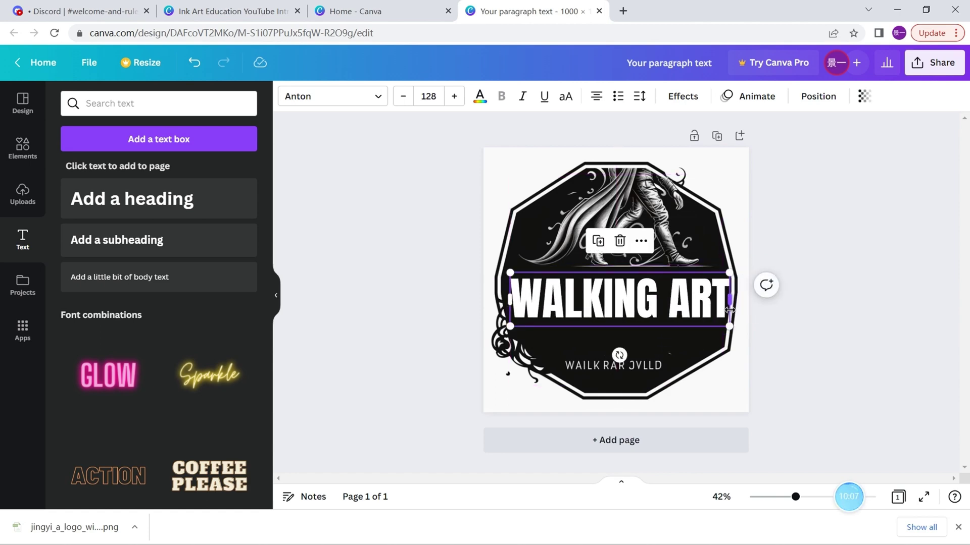